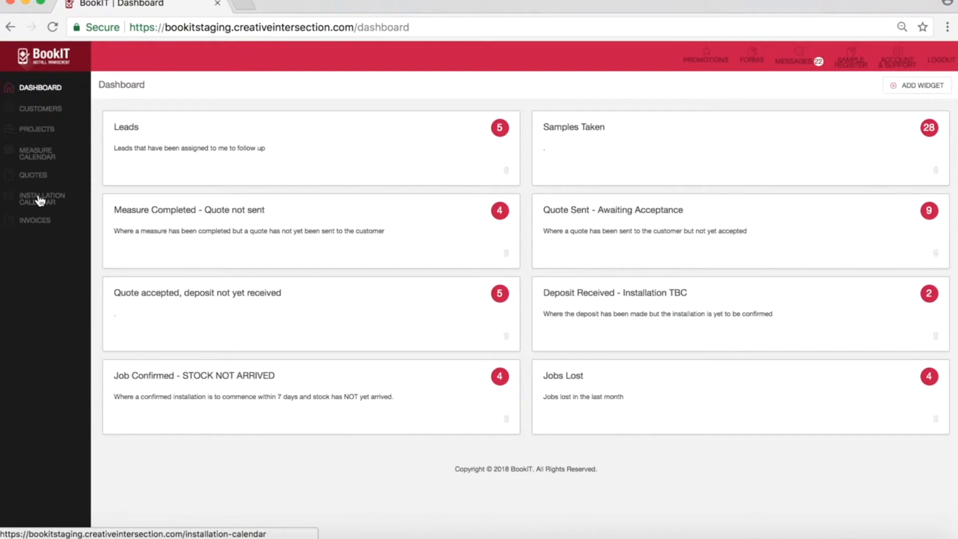
Step: In the installation calendar, start a new install on Tuesday 24/7 for the third installer and choose Create New Project
{"action": "left_click", "coordinate": [40, 201]}
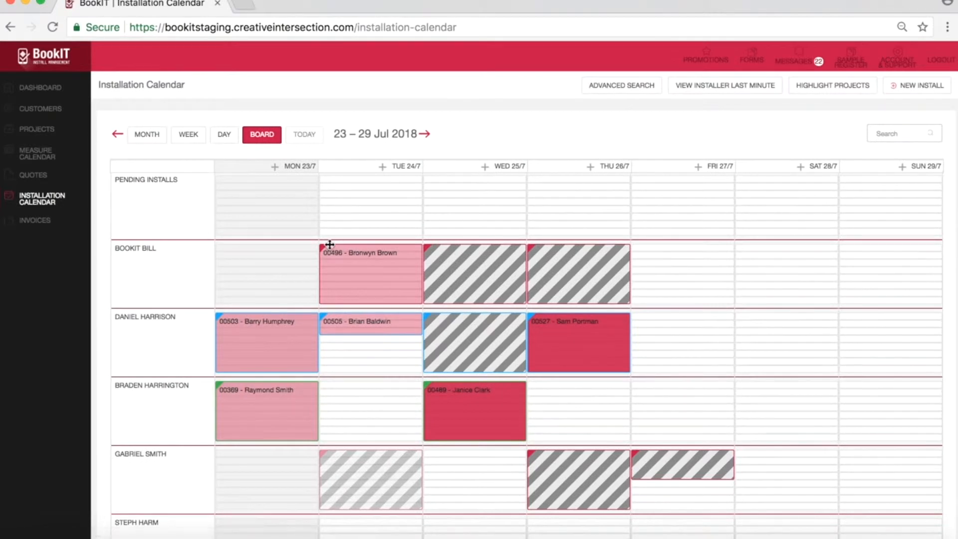
{"action": "left_click", "coordinate": [370, 400]}
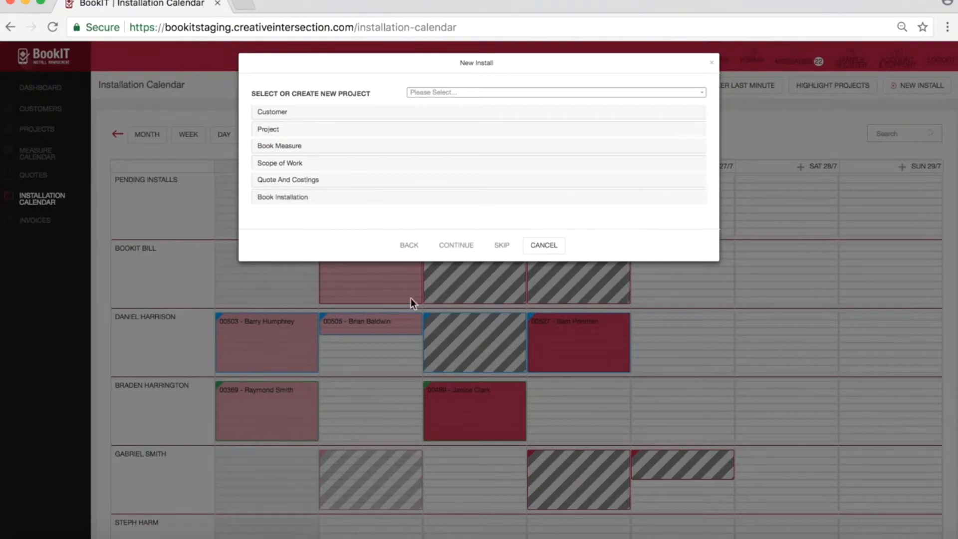
{"action": "left_click", "coordinate": [534, 97]}
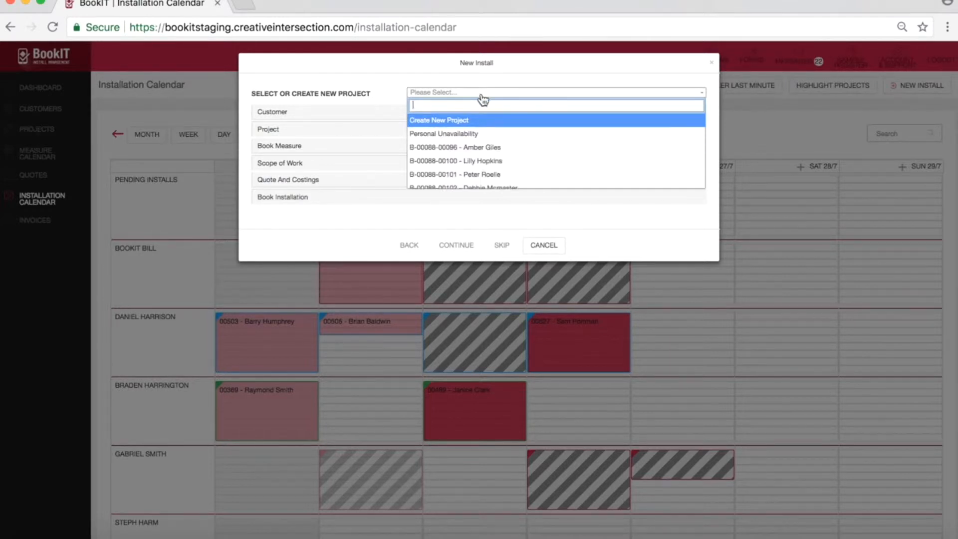
{"action": "left_click", "coordinate": [456, 122]}
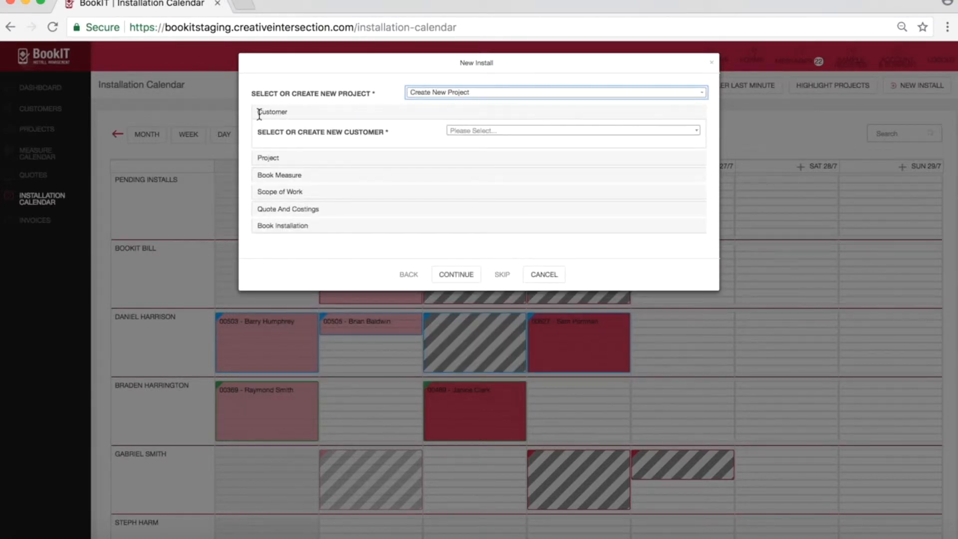
Step: Choose Create New Customer and enter the customer's first name, last name and phone number
{"action": "left_click", "coordinate": [532, 131]}
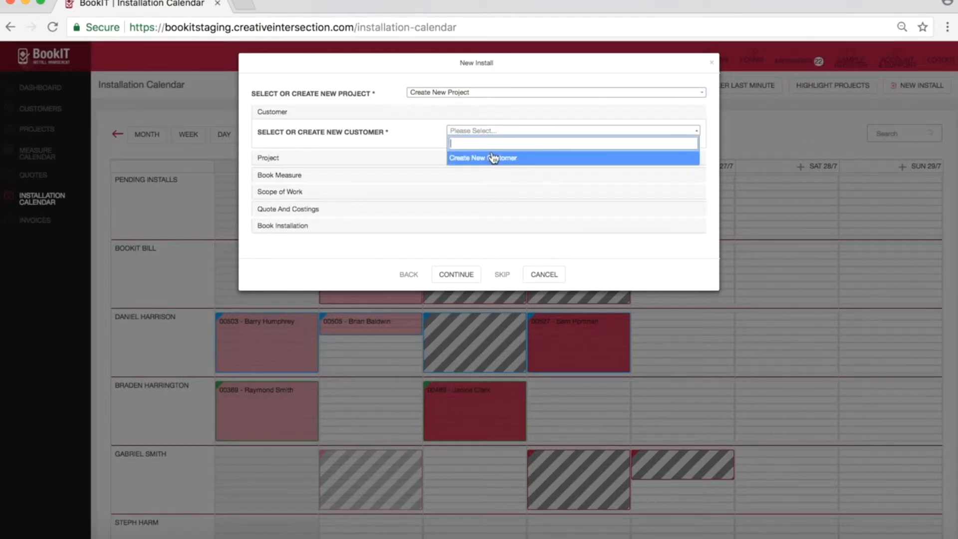
{"action": "left_click", "coordinate": [492, 158]}
{"action": "left_click", "coordinate": [466, 152]}
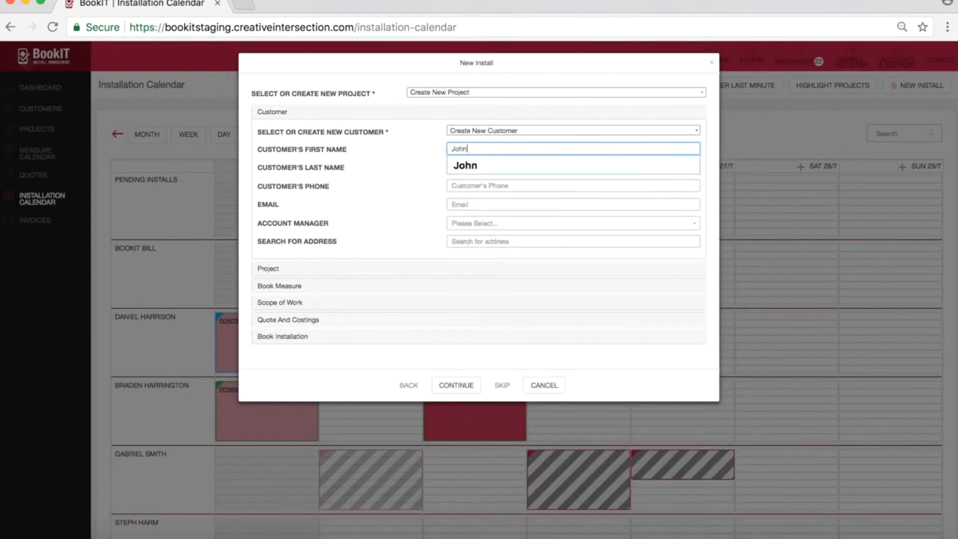
{"action": "key", "text": "Tab"}
{"action": "key", "text": "Tab"}
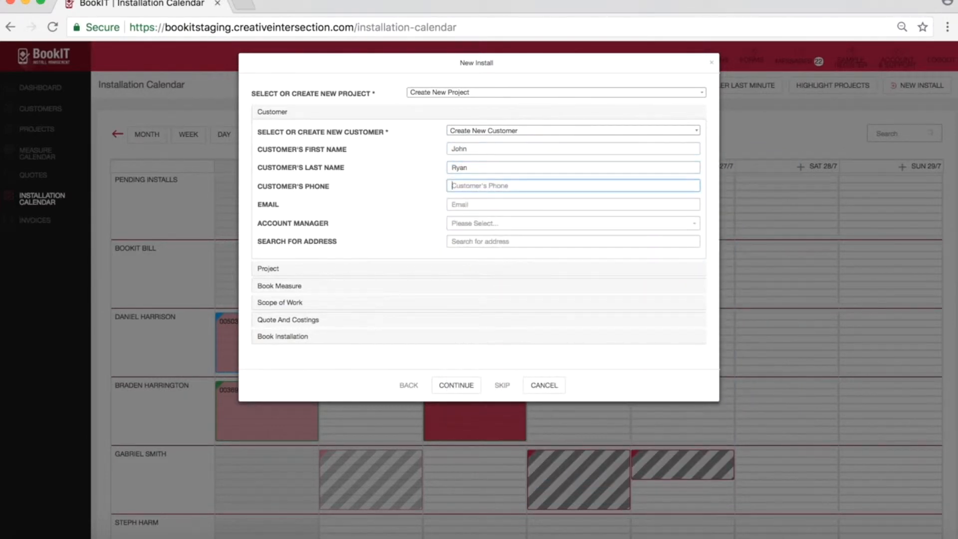
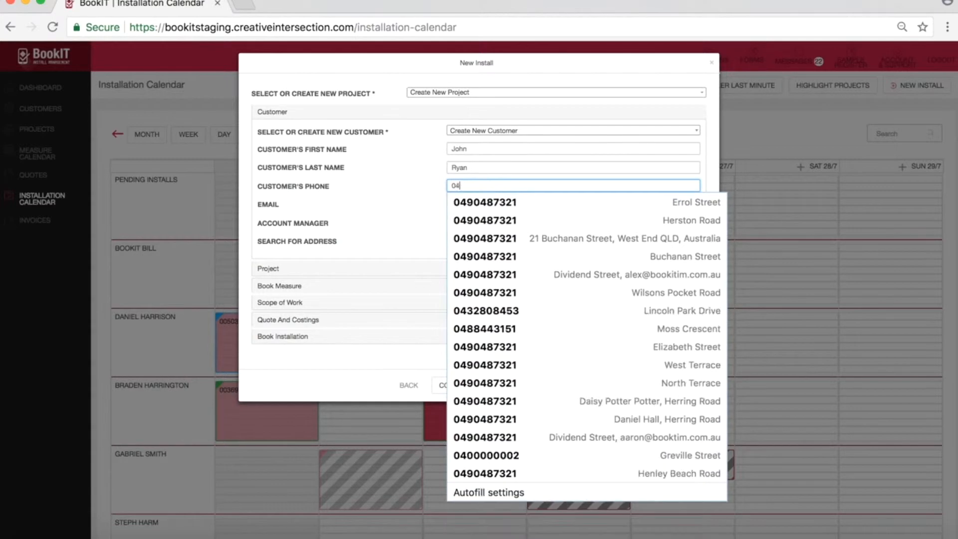
{"action": "left_click", "coordinate": [368, 160]}
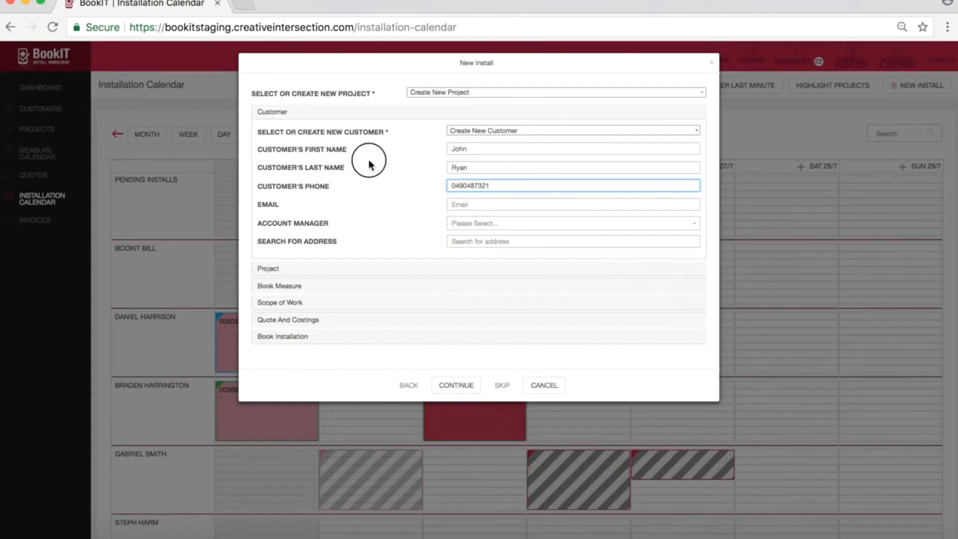
Step: Fill in the customer's email and assign the first listed account manager
{"action": "left_click", "coordinate": [468, 203]}
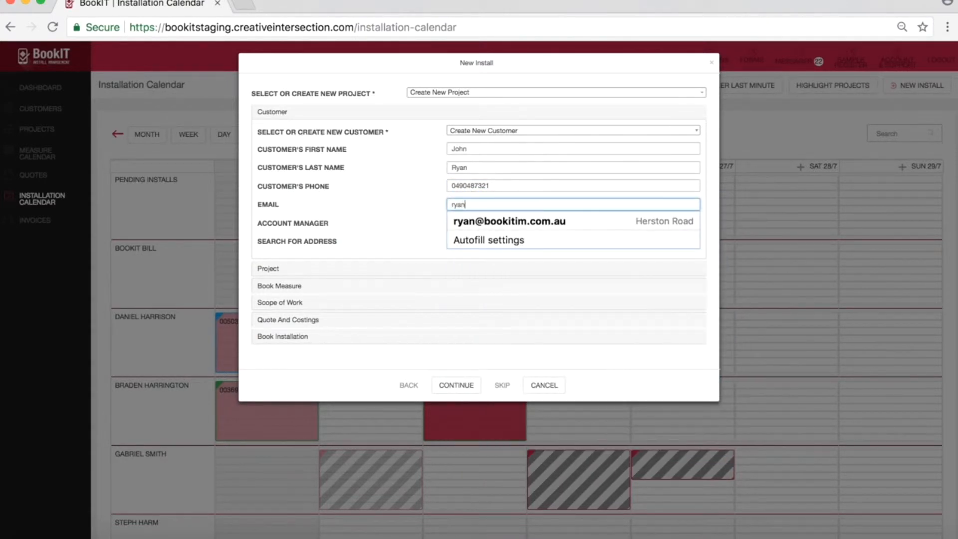
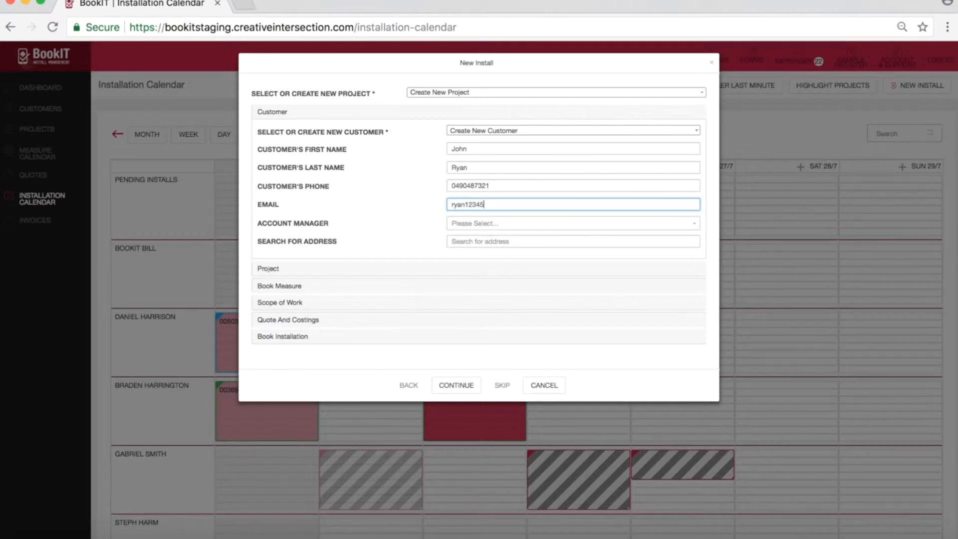
{"action": "left_click", "coordinate": [514, 224]}
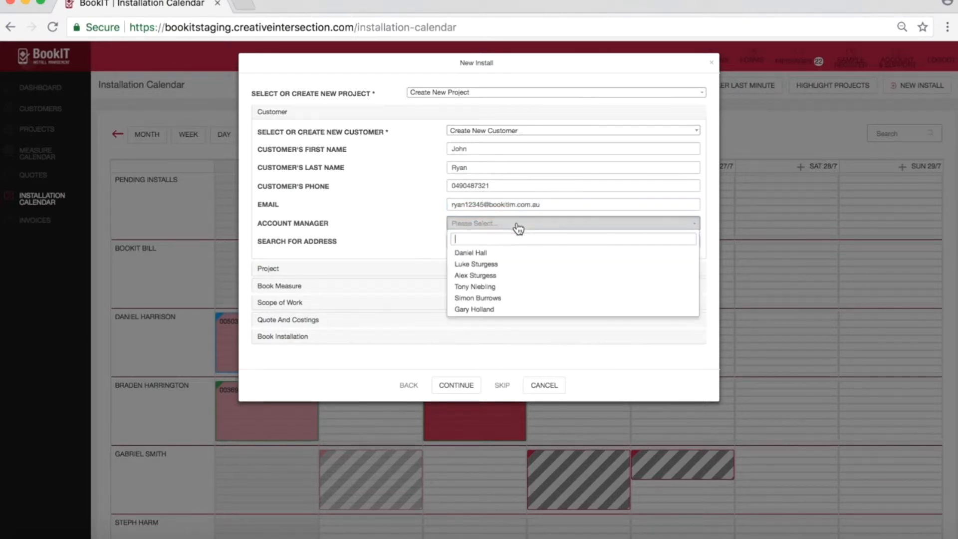
{"action": "left_click", "coordinate": [499, 253]}
Step: Look up and select the customer's Brisbane City street address, and proceed to the project details
{"action": "left_click", "coordinate": [497, 242]}
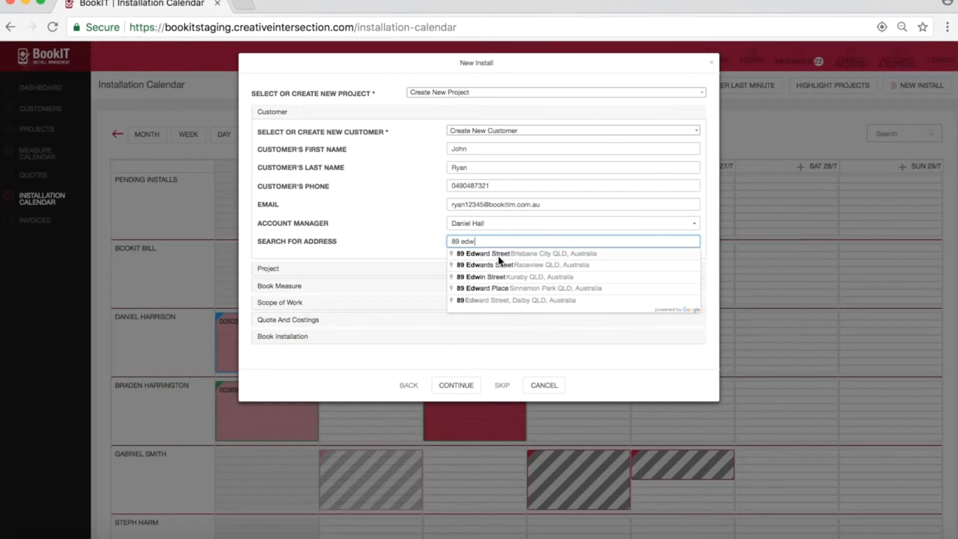
{"action": "left_click", "coordinate": [498, 256]}
{"action": "left_click", "coordinate": [454, 384]}
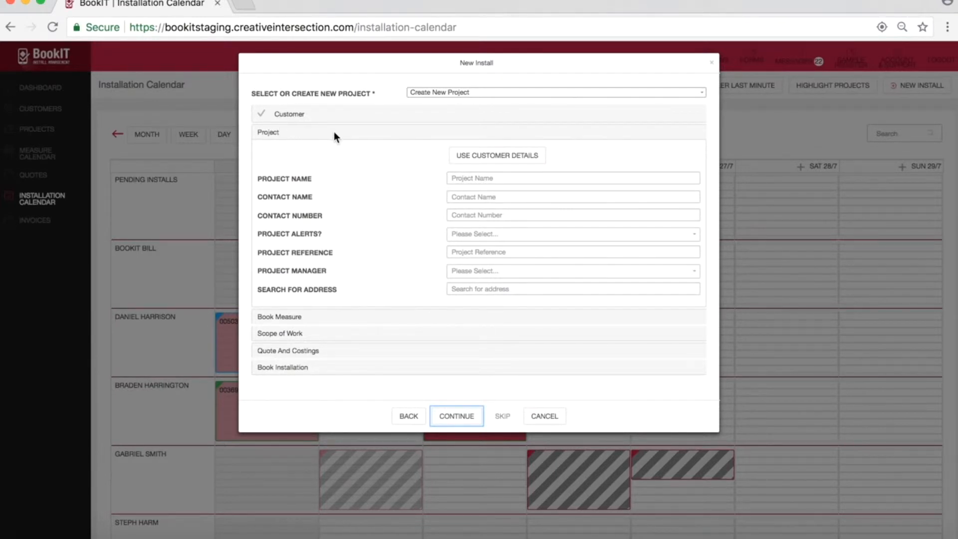
Step: Fill the project from the customer details, rename it to the customer's surname, a comma and the street name, and skip the measure booking
{"action": "left_click", "coordinate": [504, 166]}
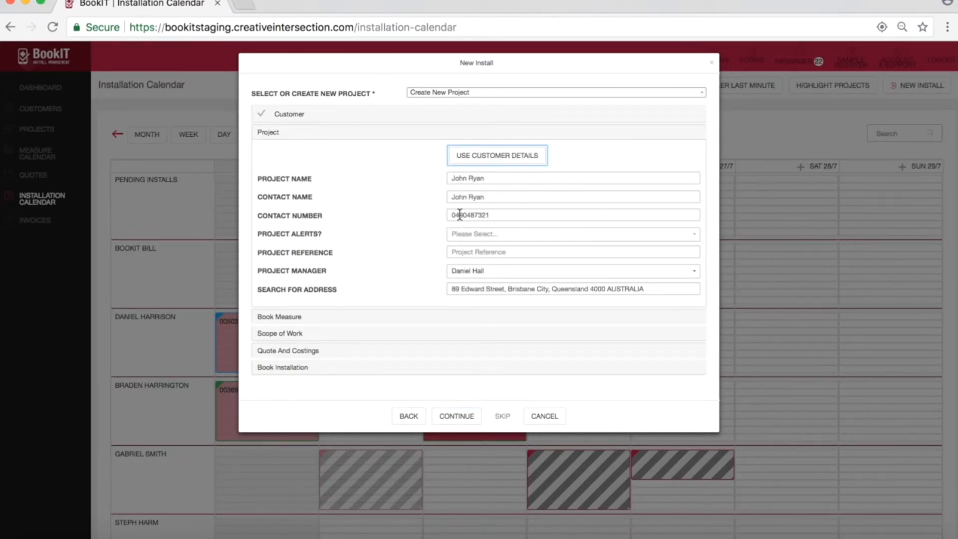
{"action": "triple_click", "coordinate": [463, 179]}
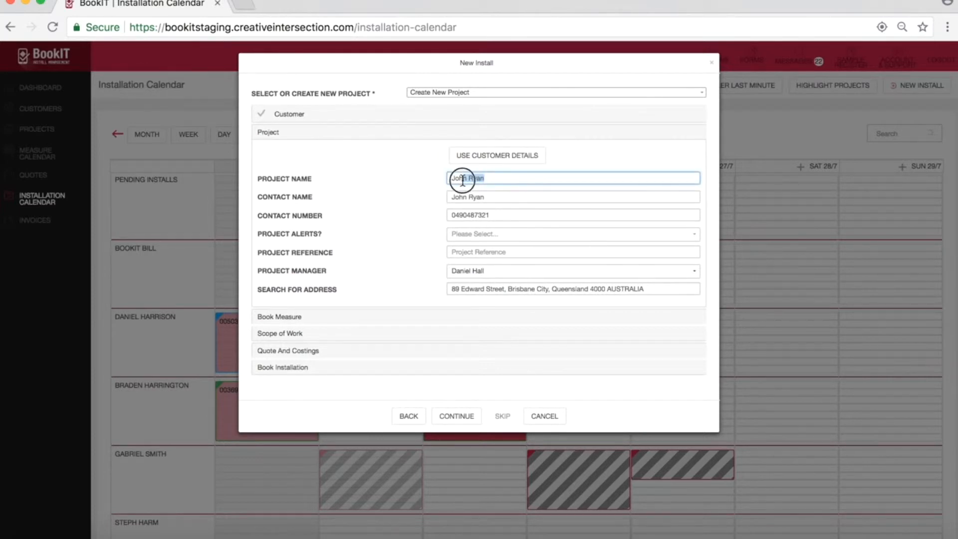
{"action": "left_click", "coordinate": [469, 178]}
{"action": "key", "text": "BackSpace"}
{"action": "key", "text": "BackSpace"}
{"action": "key", "text": "BackSpace"}
{"action": "key", "text": "BackSpace"}
{"action": "key", "text": "BackSpace"}
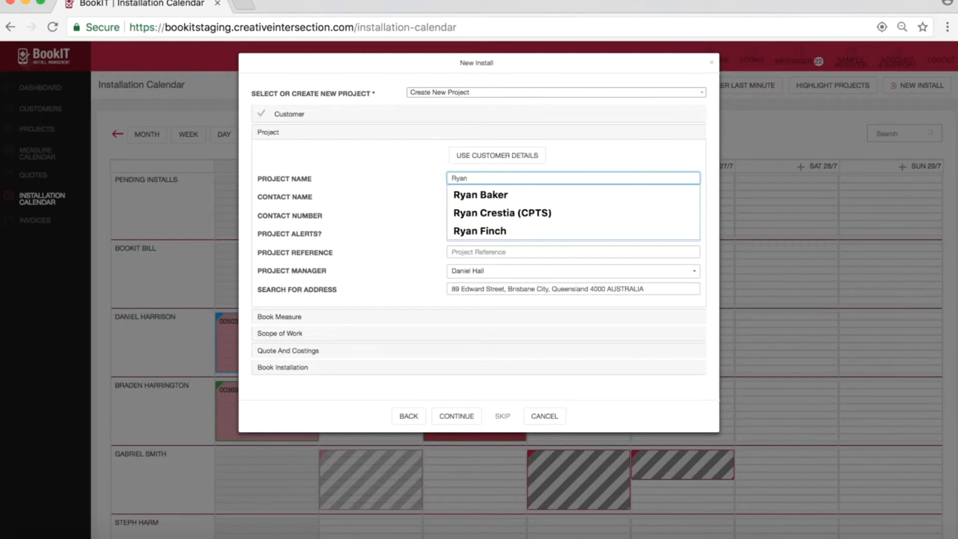
{"action": "type", "text": "Edward St"}
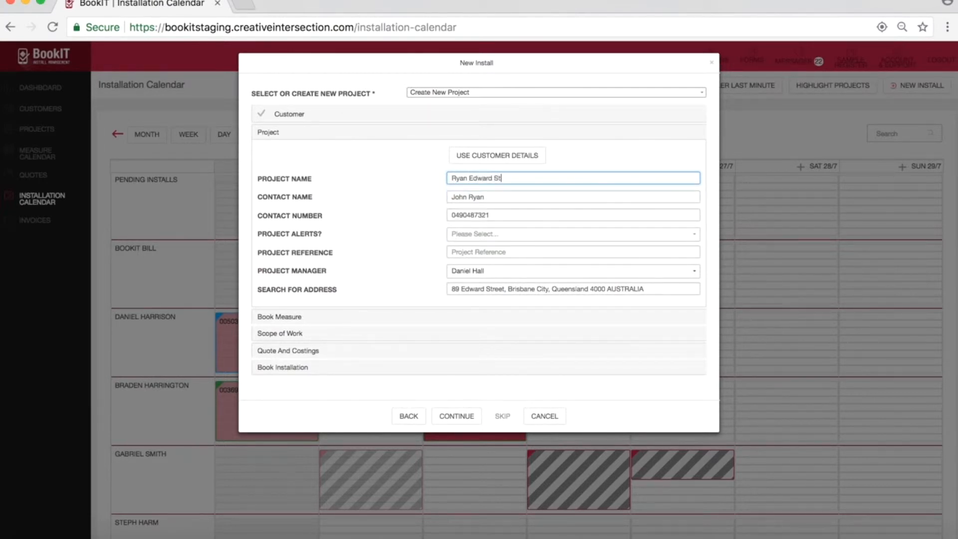
{"action": "left_click", "coordinate": [468, 178]}
{"action": "type", "text": ","}
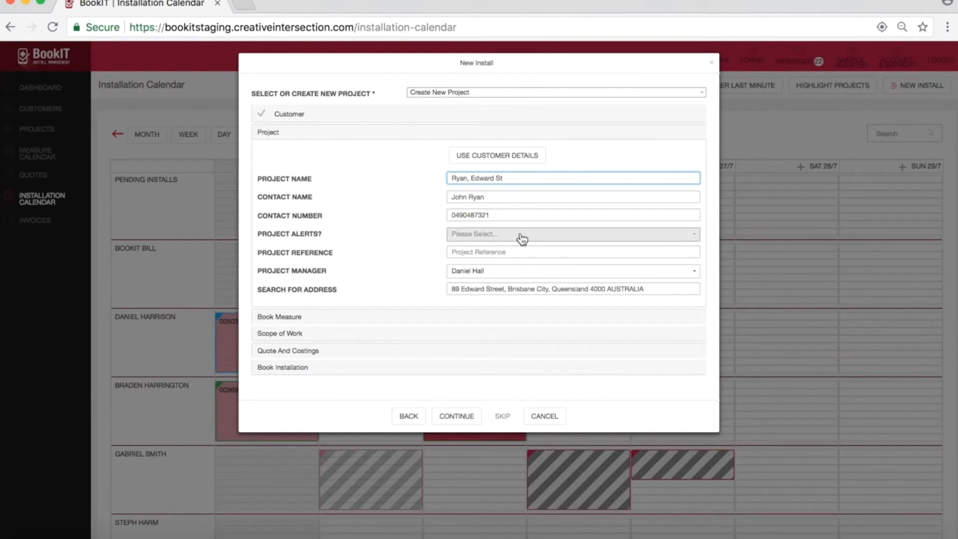
{"action": "left_click", "coordinate": [458, 416]}
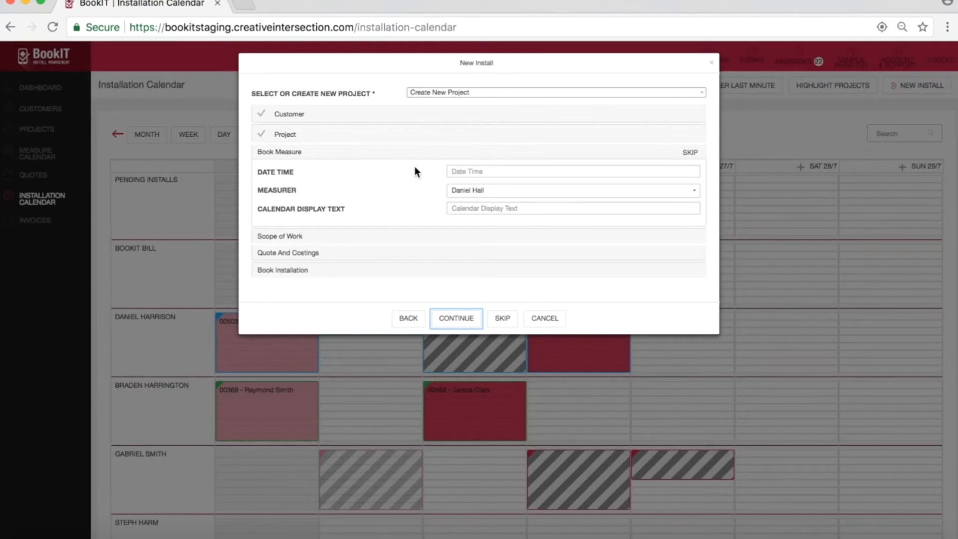
{"action": "left_click", "coordinate": [691, 154]}
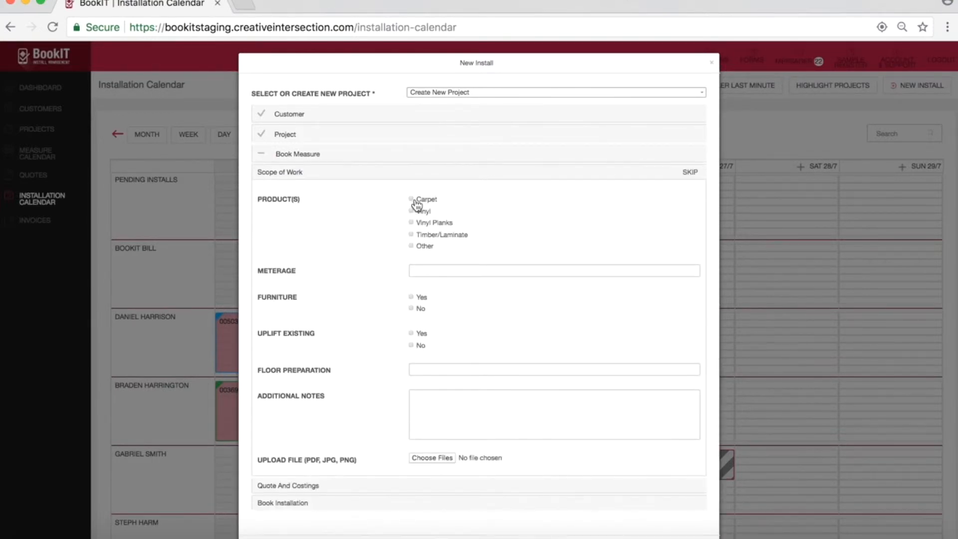
Step: Complete the scope of work with Carpet, meterage 25, furniture Yes and uplift existing Yes, and skip the quote and costings
{"action": "left_click", "coordinate": [428, 271]}
{"action": "type", "text": "25"}
{"action": "left_click", "coordinate": [361, 285]}
{"action": "left_click", "coordinate": [412, 333]}
{"action": "left_click", "coordinate": [419, 411]}
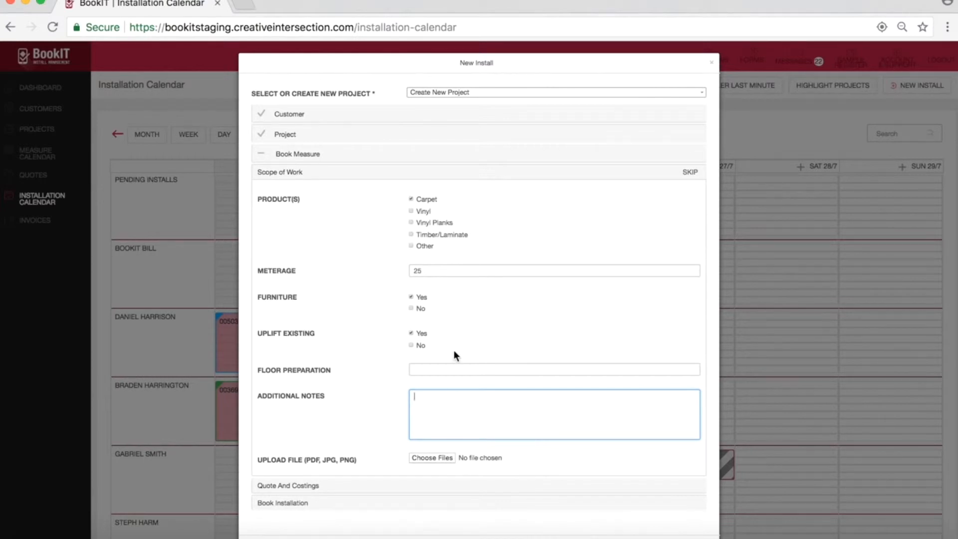
{"action": "scroll", "coordinate": [448, 367], "scroll_direction": "down", "scroll_amount": 2}
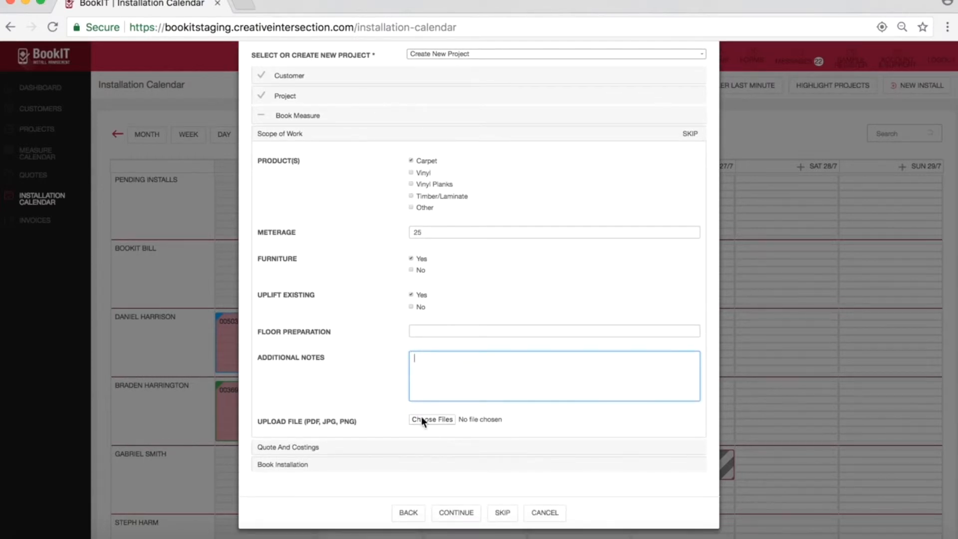
{"action": "left_click", "coordinate": [456, 512]}
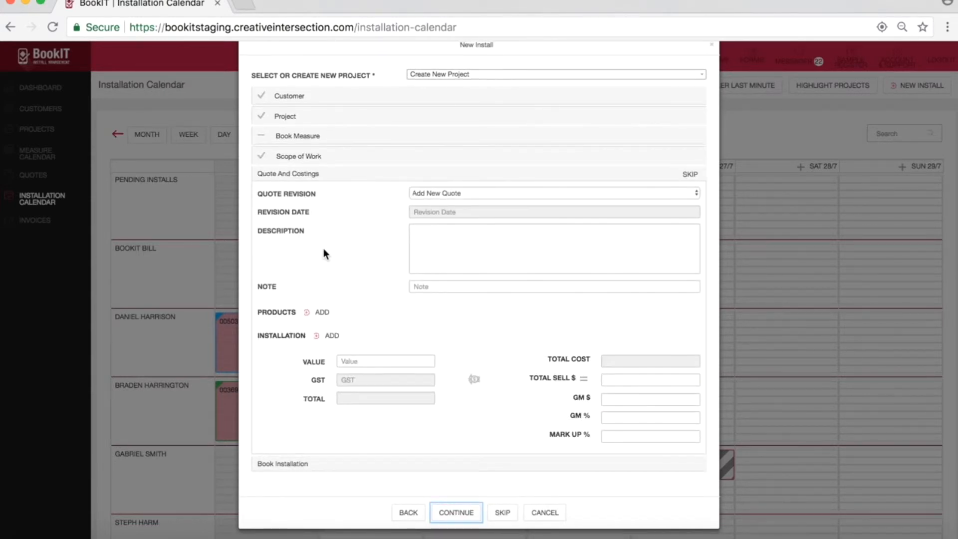
{"action": "left_click", "coordinate": [689, 176]}
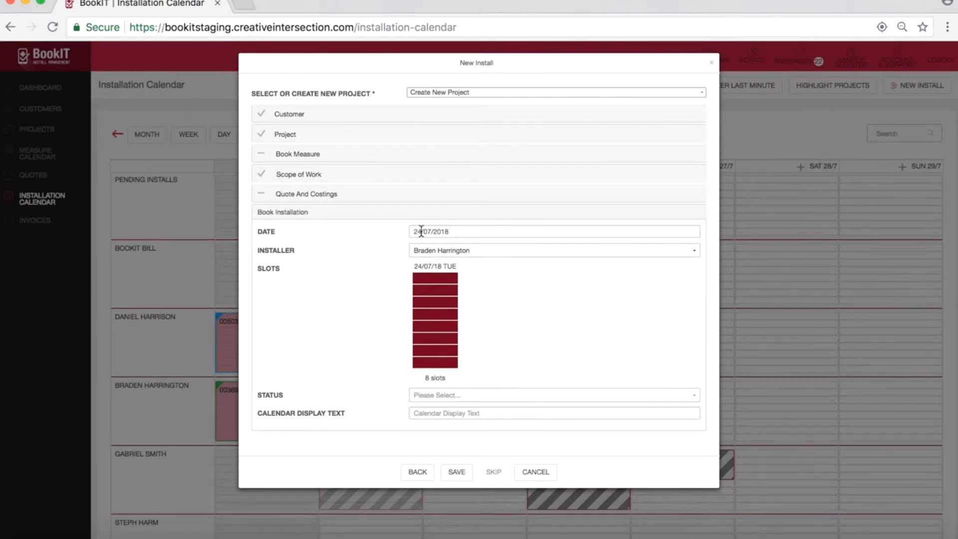
Step: Try adding 25/07/2018 and 26/07/2018 to the installation dates, and remove both again
{"action": "left_click", "coordinate": [461, 229]}
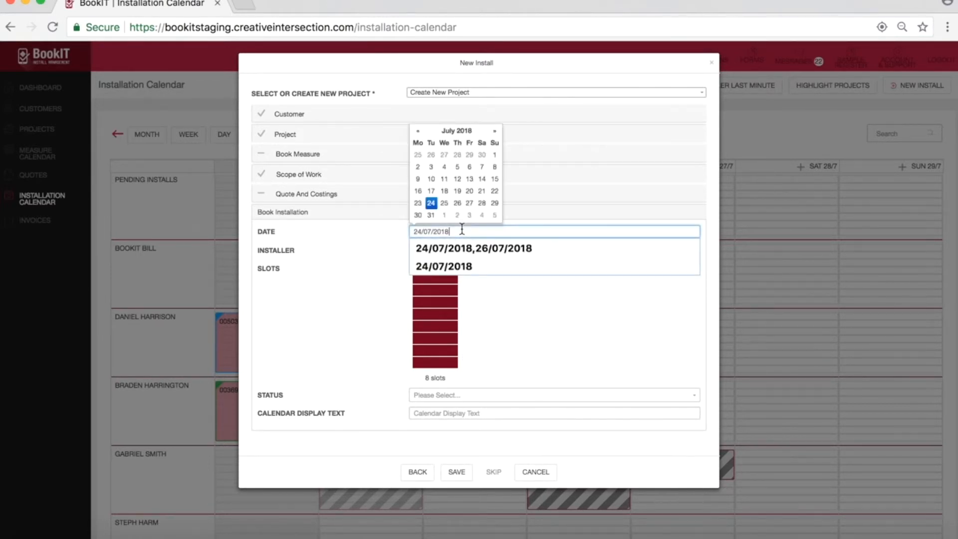
{"action": "left_click", "coordinate": [443, 204]}
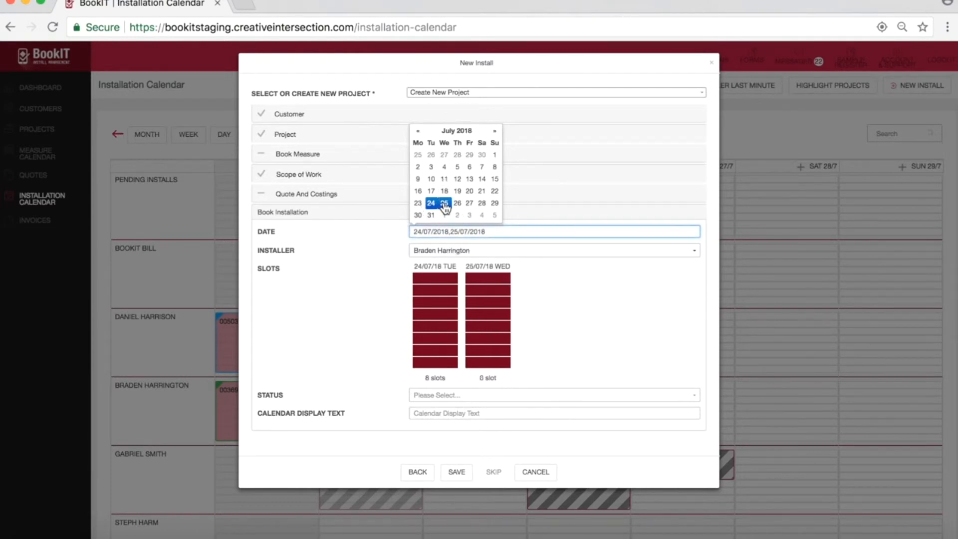
{"action": "left_click", "coordinate": [457, 204]}
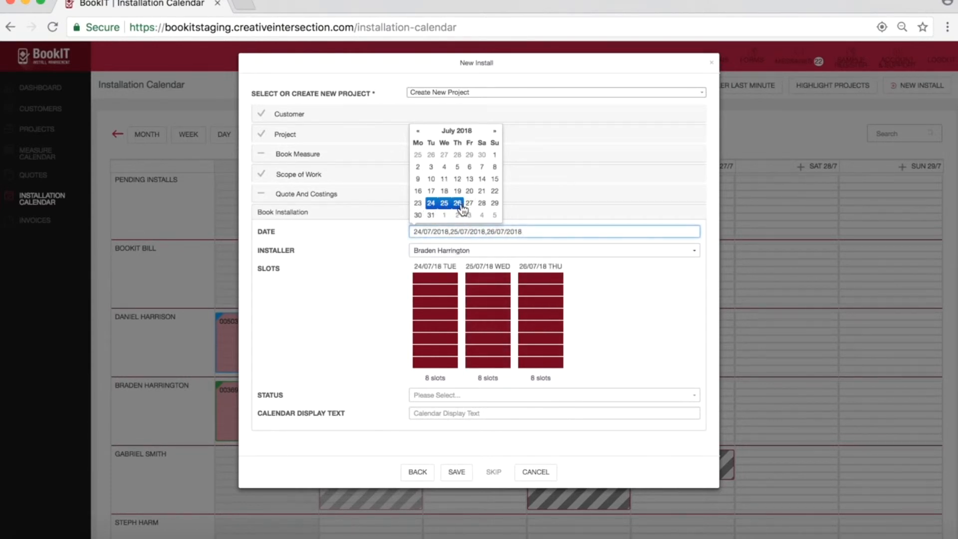
{"action": "left_click", "coordinate": [457, 203]}
{"action": "left_click", "coordinate": [444, 203]}
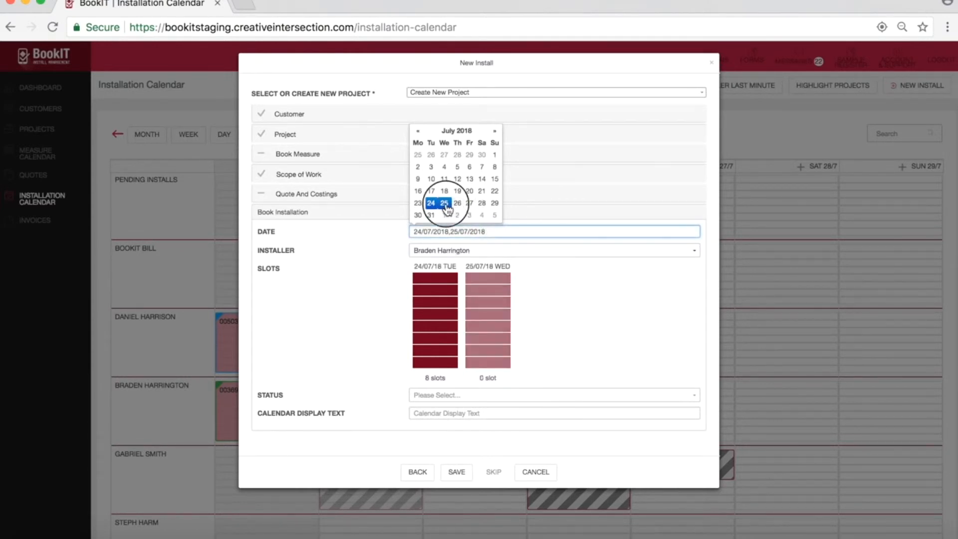
{"action": "left_click", "coordinate": [352, 237]}
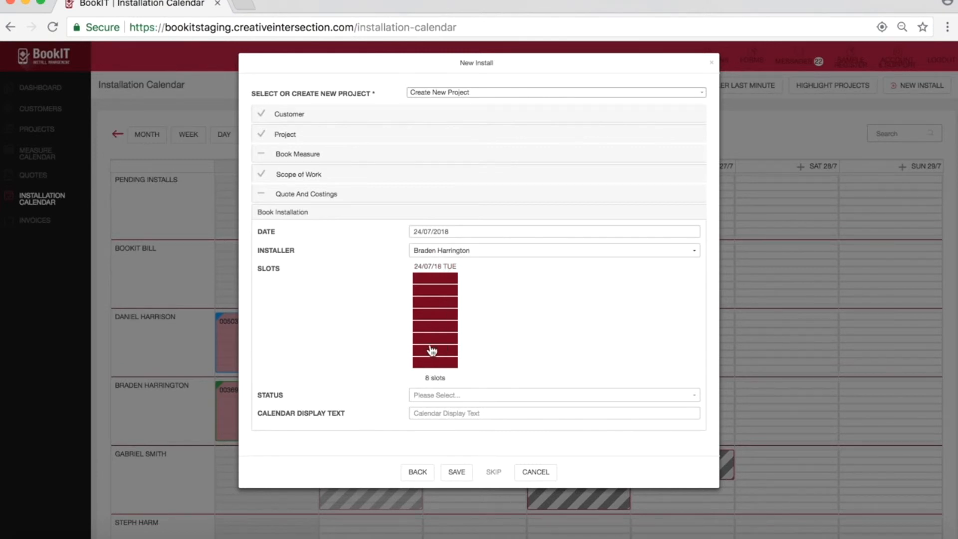
Step: Clear and reselect all the slots of the 24/07/18 installation day at once
{"action": "left_click", "coordinate": [448, 270]}
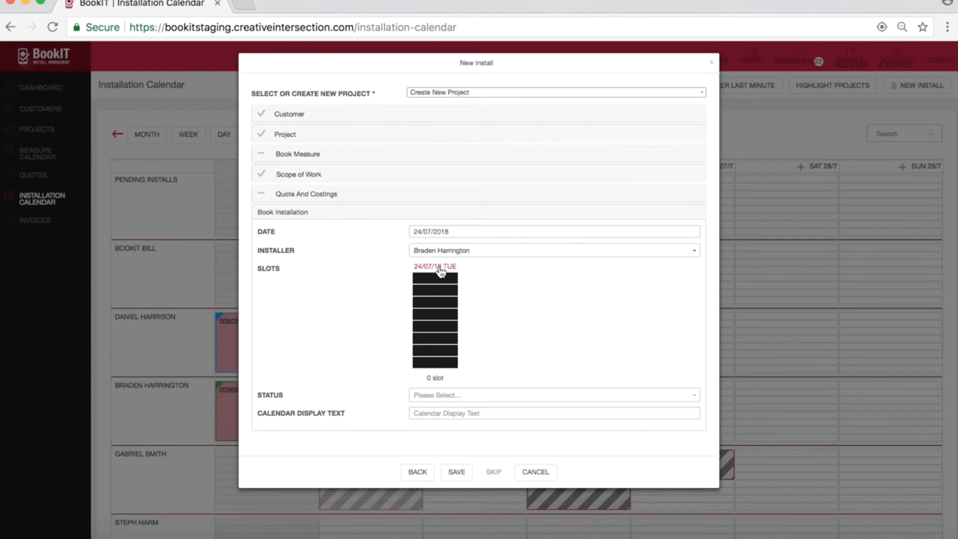
{"action": "left_click", "coordinate": [440, 269]}
{"action": "left_click", "coordinate": [441, 269]}
{"action": "left_click", "coordinate": [440, 269]}
Step: Deselect the last four slots of 24/07/18 one by one, and select them again
{"action": "left_click", "coordinate": [440, 363]}
{"action": "left_click", "coordinate": [442, 351]}
{"action": "left_click", "coordinate": [445, 339]}
{"action": "left_click", "coordinate": [444, 329]}
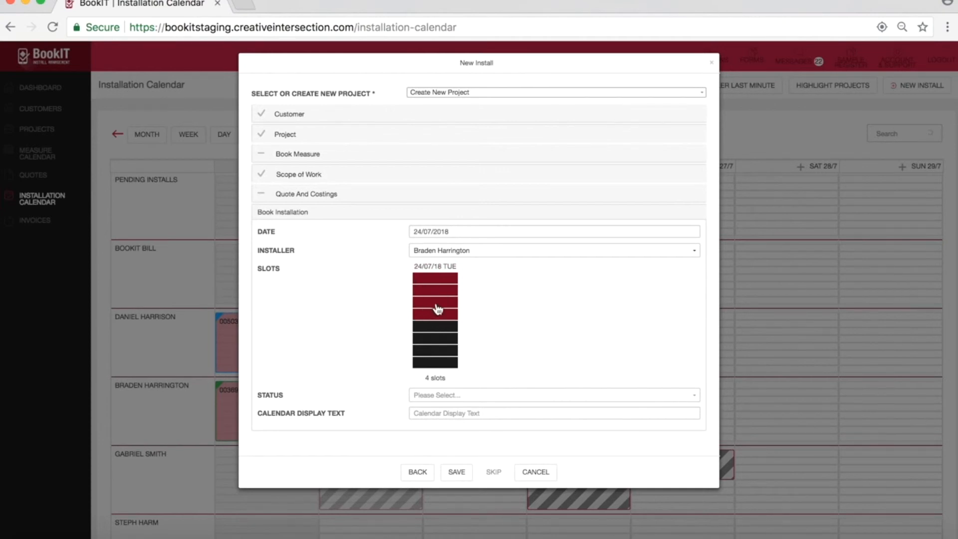
{"action": "left_click", "coordinate": [435, 327]}
{"action": "left_click", "coordinate": [435, 338]}
{"action": "left_click", "coordinate": [435, 351]}
{"action": "left_click", "coordinate": [435, 362]}
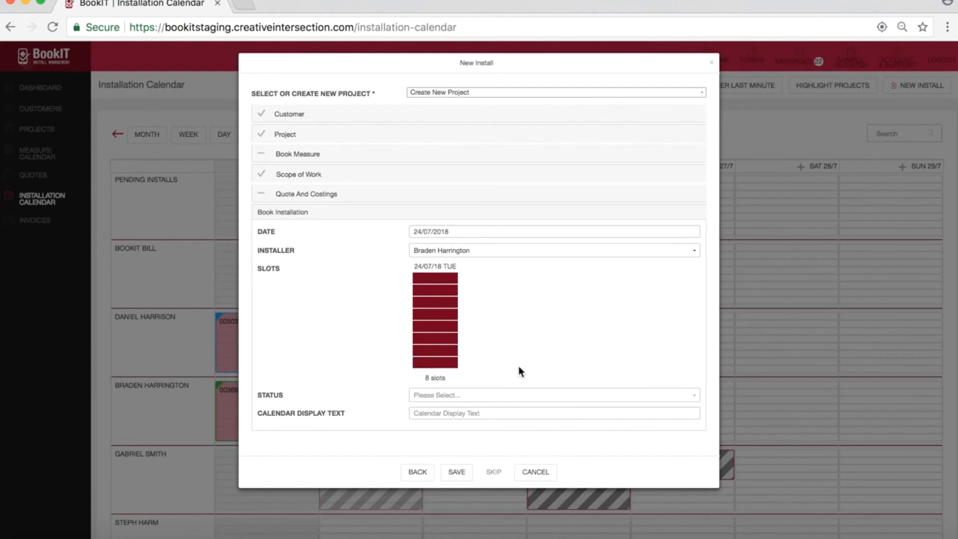
Step: Set the installation status to Job Confirmed with Installer, enter the calendar display text "30 metres Carpet", and save the install
{"action": "left_click", "coordinate": [474, 395]}
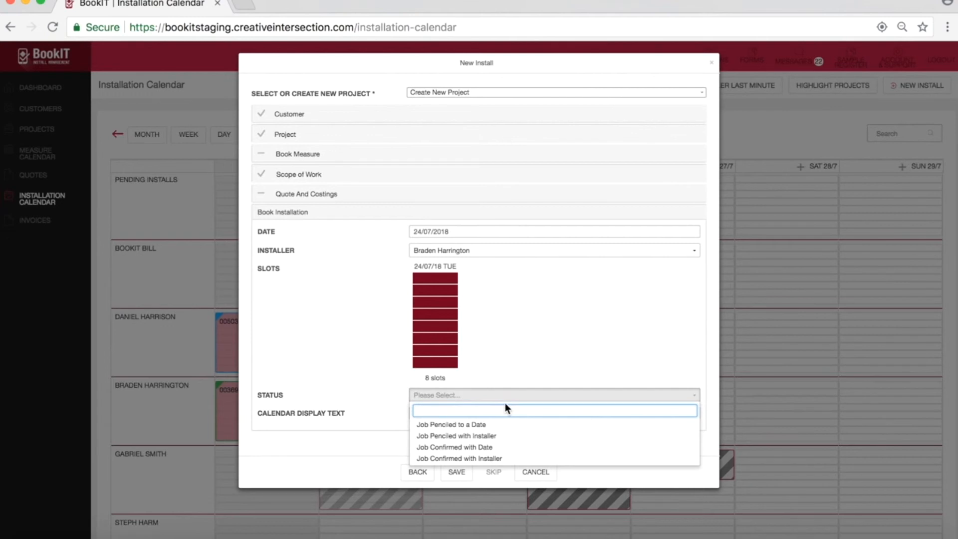
{"action": "left_click", "coordinate": [478, 459]}
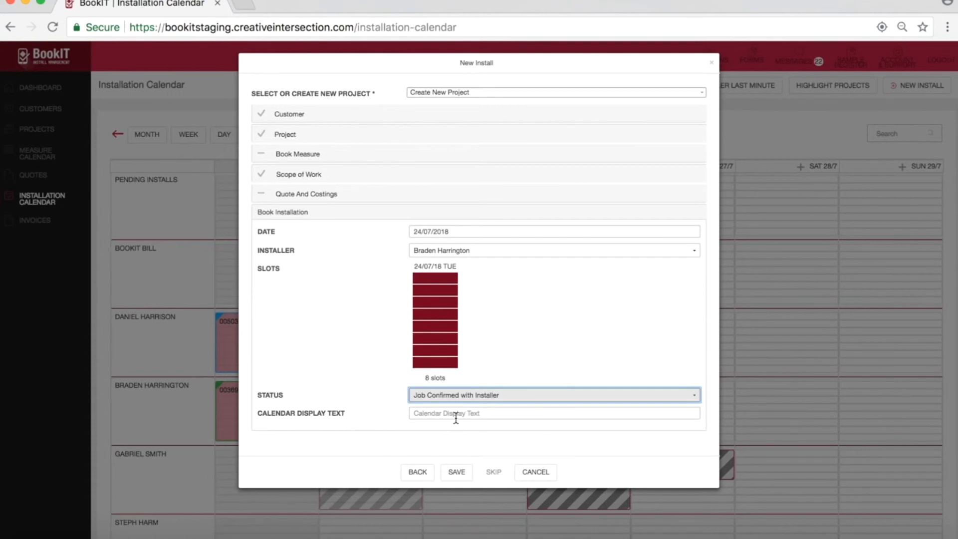
{"action": "left_click", "coordinate": [455, 415]}
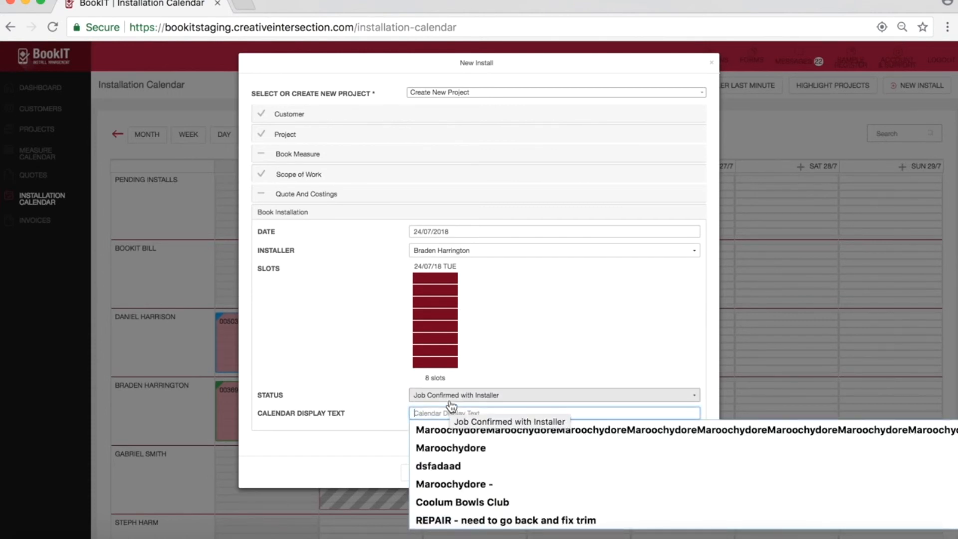
{"action": "type", "text": "30 metres"}
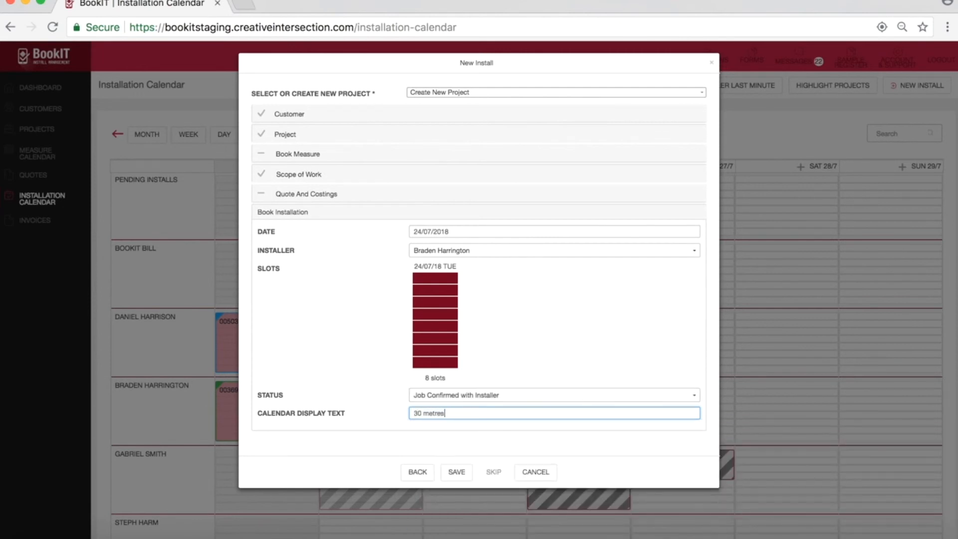
{"action": "type", "text": " Carpet"}
{"action": "left_click", "coordinate": [457, 472]}
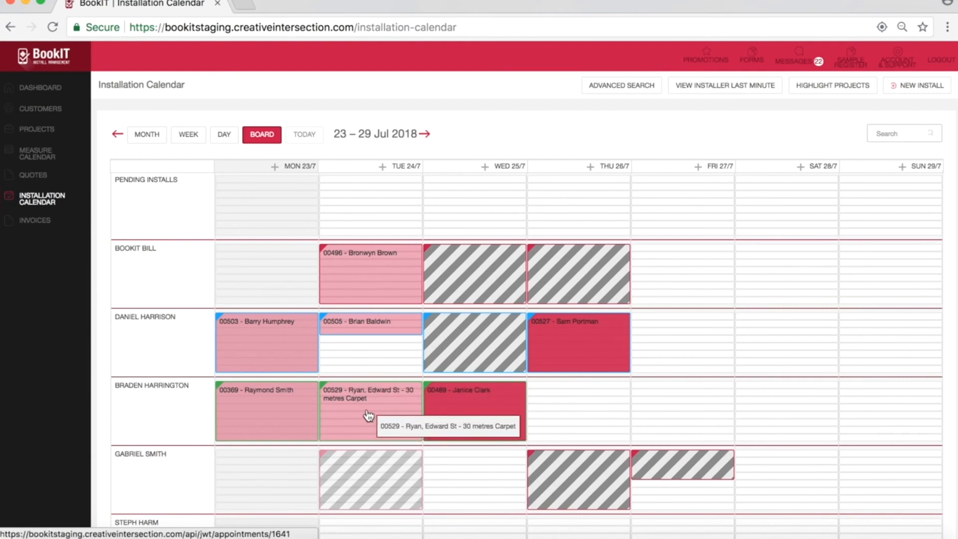
Step: Move the new "30 metres Carpet" booking from Tuesday 24/7 to Thursday 26/7 in the same installer's row
{"action": "left_click_drag", "start_coordinate": [397, 395], "coordinate": [573, 408]}
{"action": "left_click", "coordinate": [612, 111]}
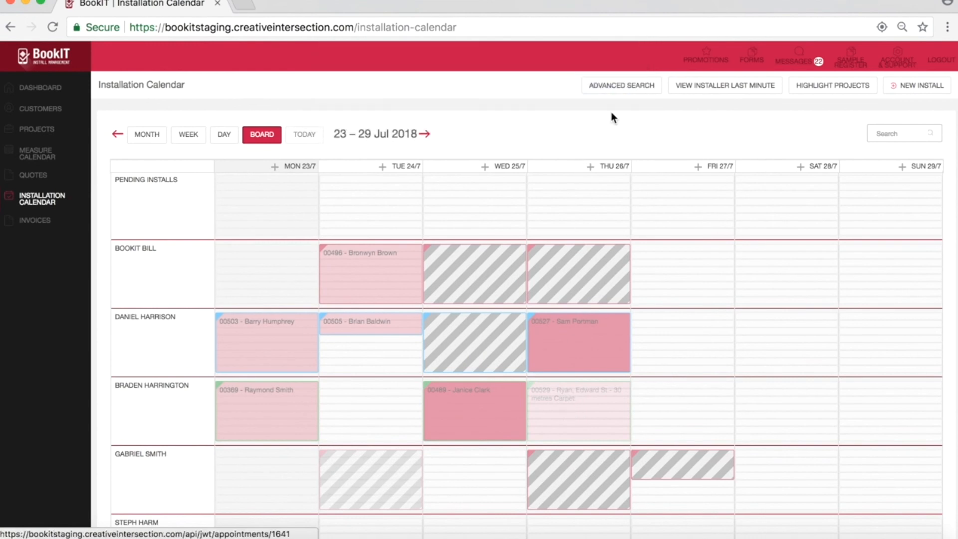